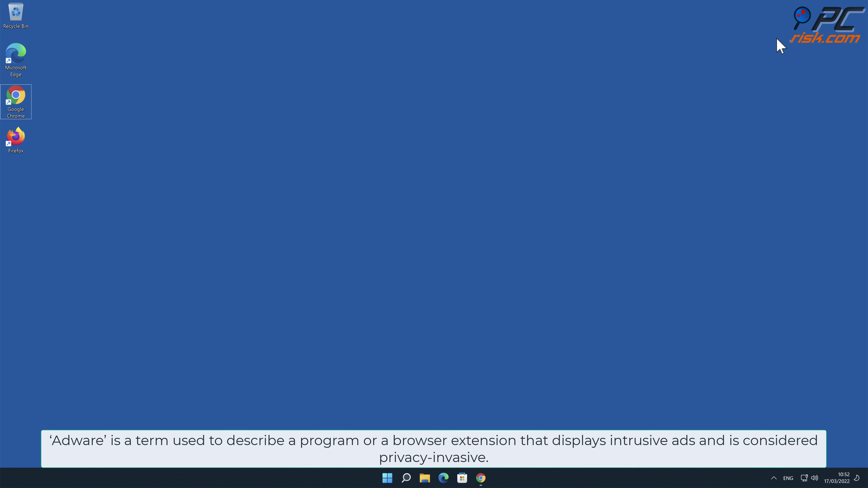
Step: Bring Chrome forward, showing the Best Converter Online page in the Chrome Web Store
{"action": "left_click", "coordinate": [482, 478]}
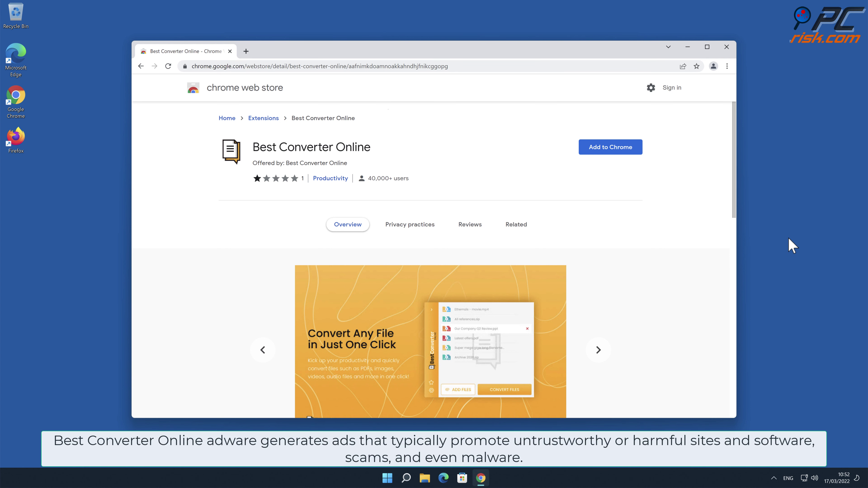
{"action": "left_click_drag", "start_coordinate": [737, 154], "coordinate": [731, 288]}
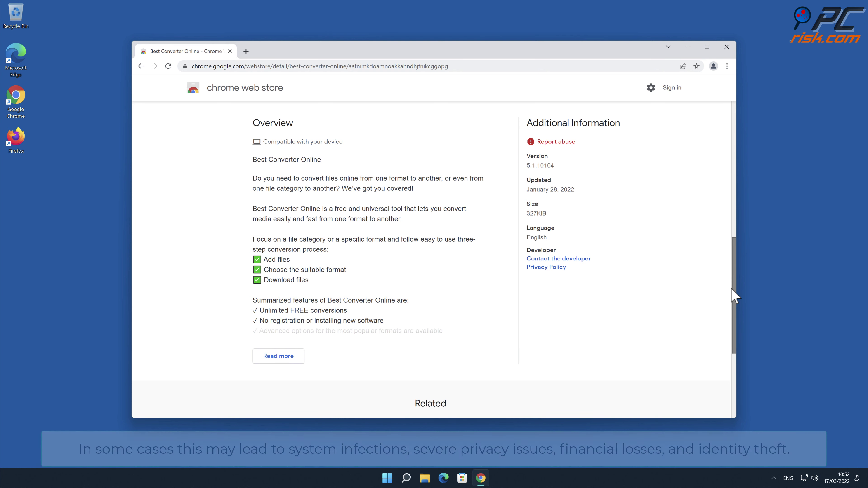
{"action": "left_click_drag", "start_coordinate": [734, 288], "coordinate": [725, 144]}
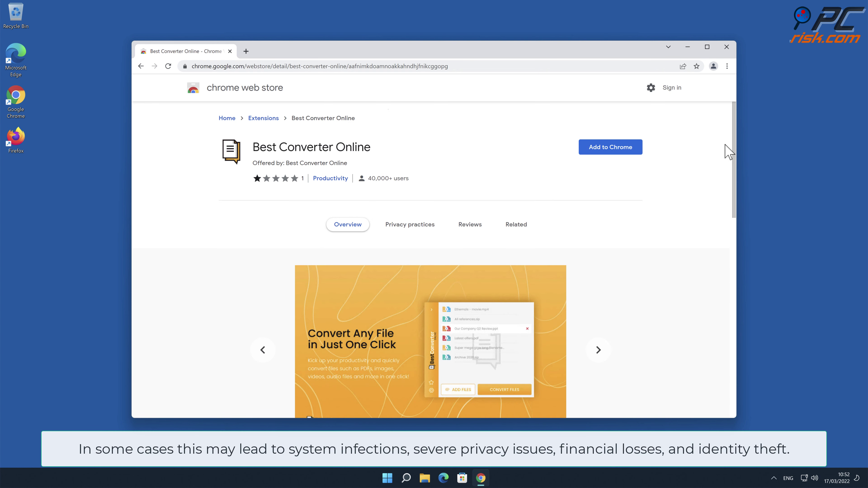
Step: Add Best Converter Online to Chrome and confirm the extension install
{"action": "left_click", "coordinate": [610, 150]}
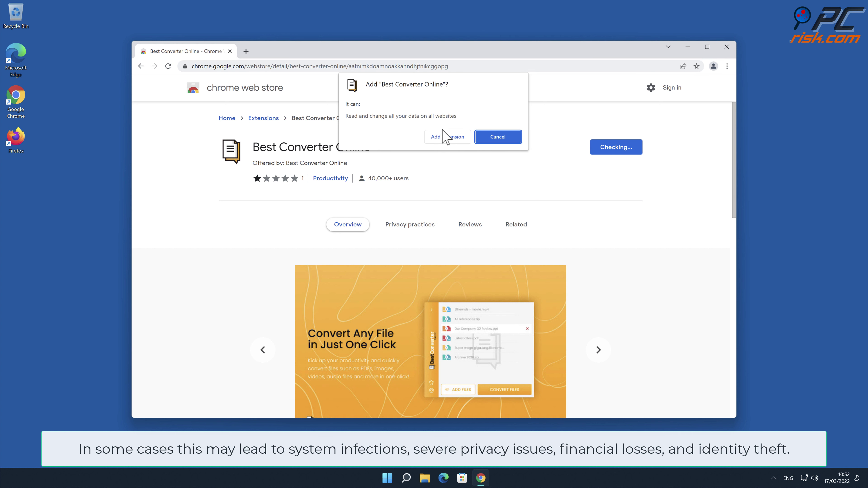
{"action": "left_click", "coordinate": [442, 134]}
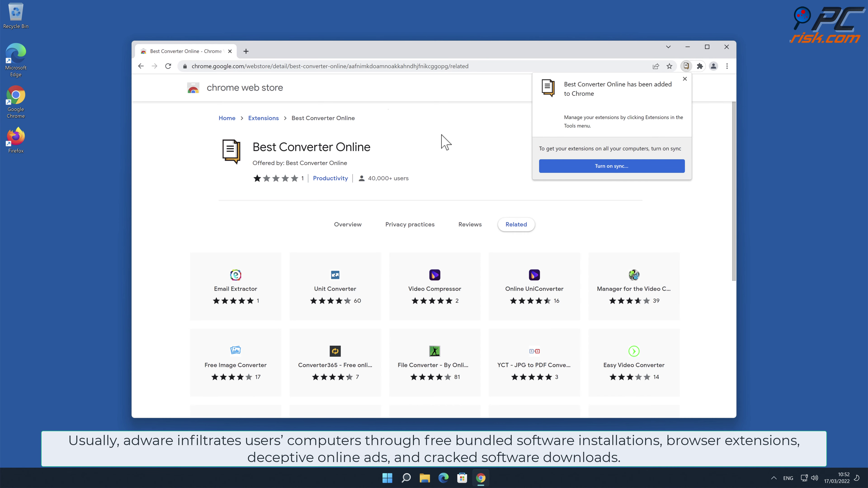
{"action": "left_click", "coordinate": [727, 67]}
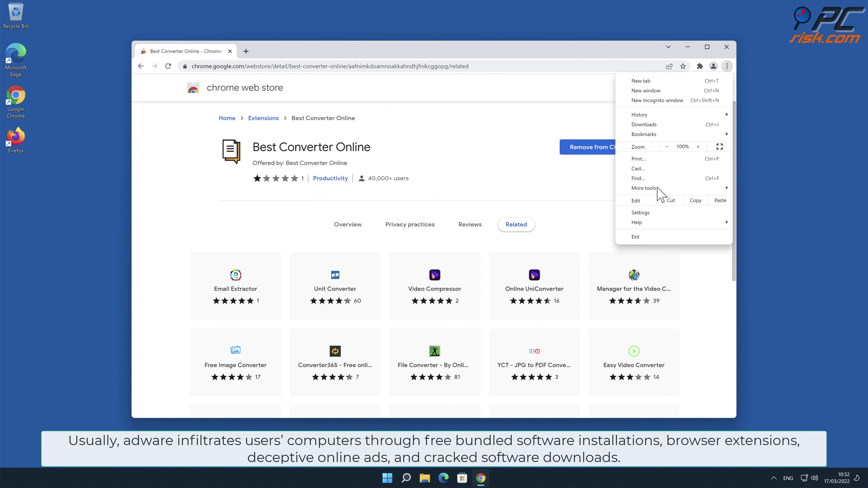
Step: Check that Best Converter Online is listed and enabled under Extensions, then close Chrome
{"action": "mouse_move", "coordinate": [660, 195]}
{"action": "left_click", "coordinate": [764, 237]}
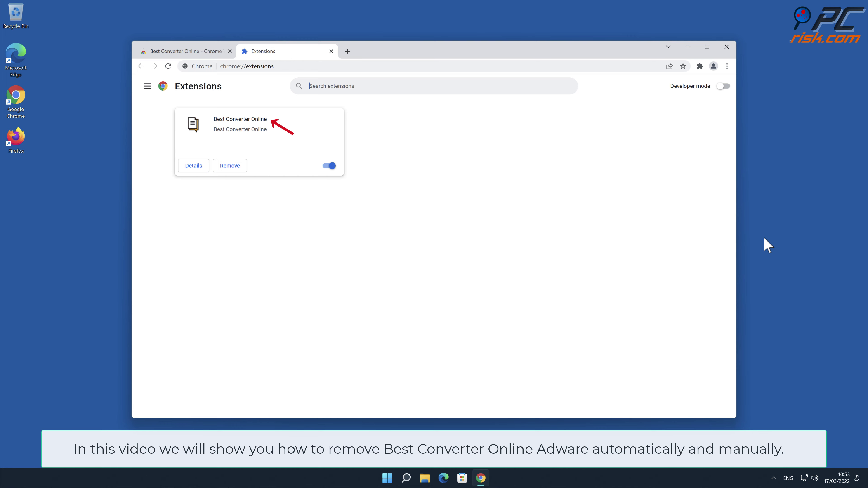
{"action": "left_click", "coordinate": [727, 46]}
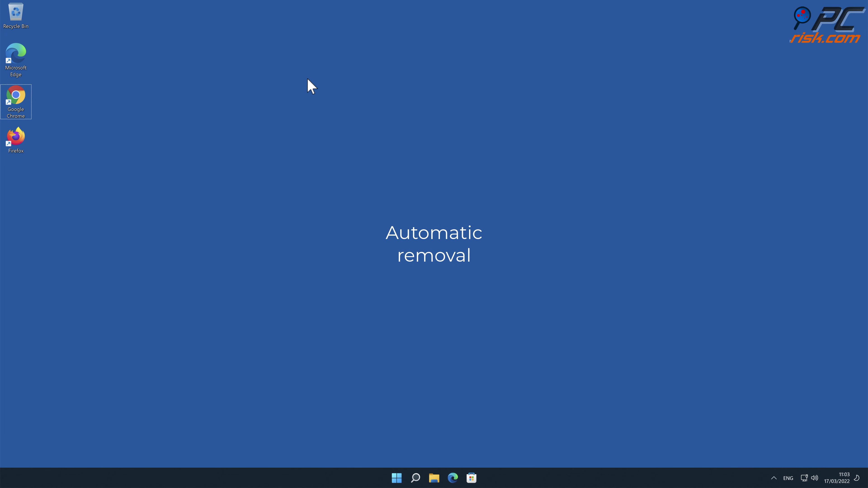
{"action": "double_click", "coordinate": [16, 100]}
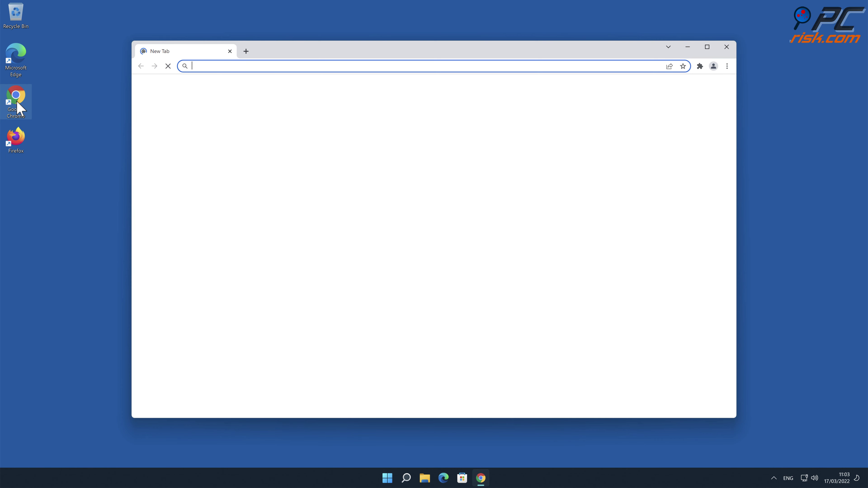
{"action": "type", "text": "www."}
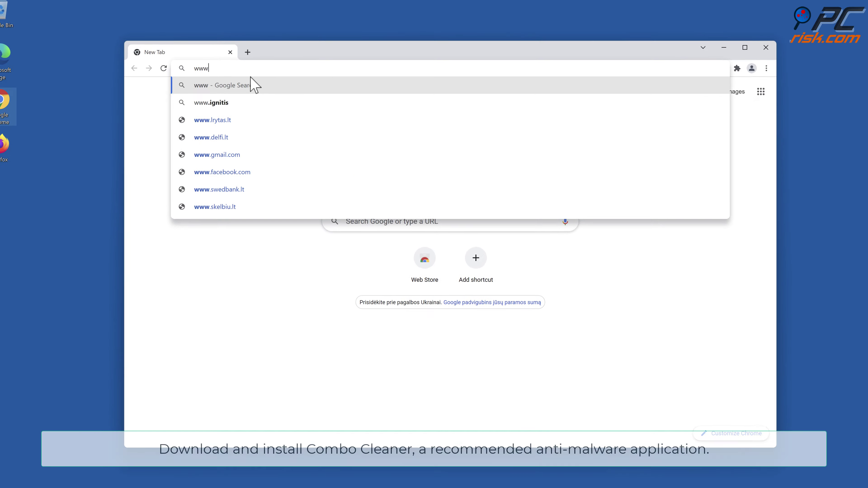
{"action": "type", "text": "combo"}
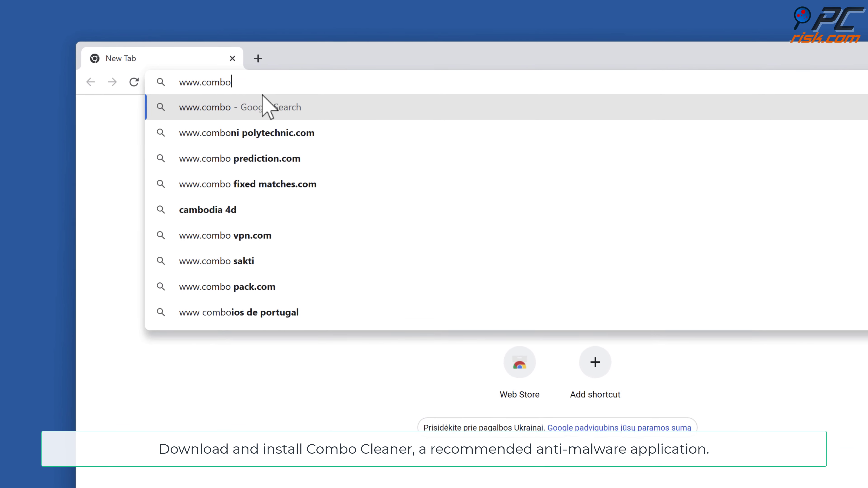
{"action": "type", "text": "cleaner.com"}
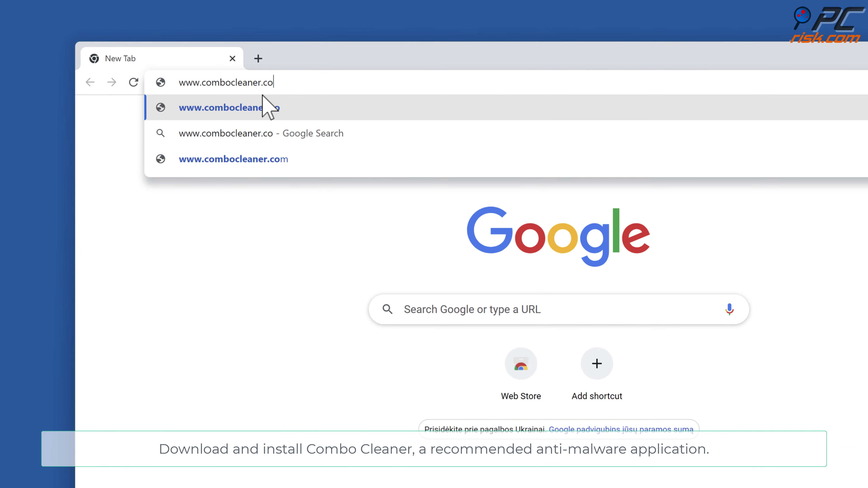
{"action": "left_click", "coordinate": [263, 98]}
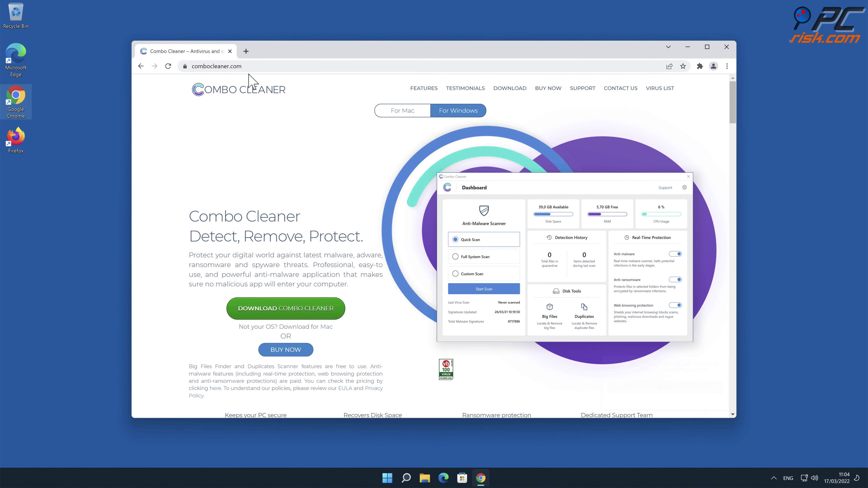
Step: Download CCSetup.exe, install Combo Cleaner through the setup wizard, and close Chrome
{"action": "left_click", "coordinate": [290, 309]}
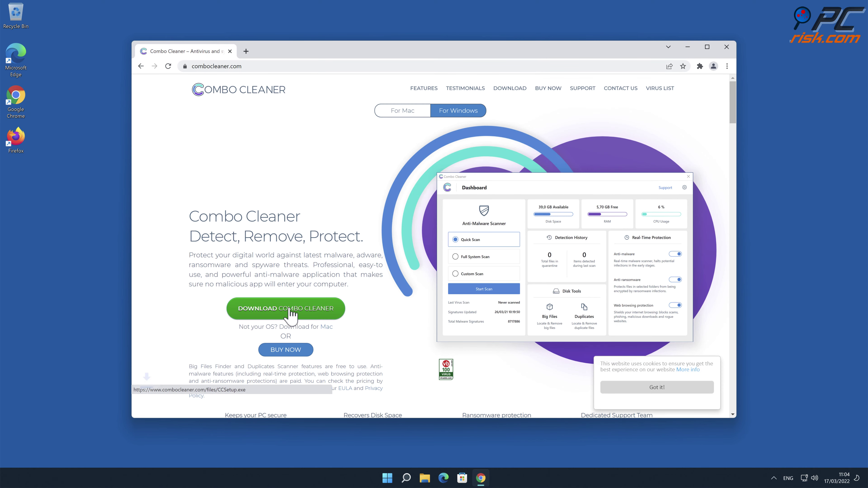
{"action": "left_click", "coordinate": [188, 415]}
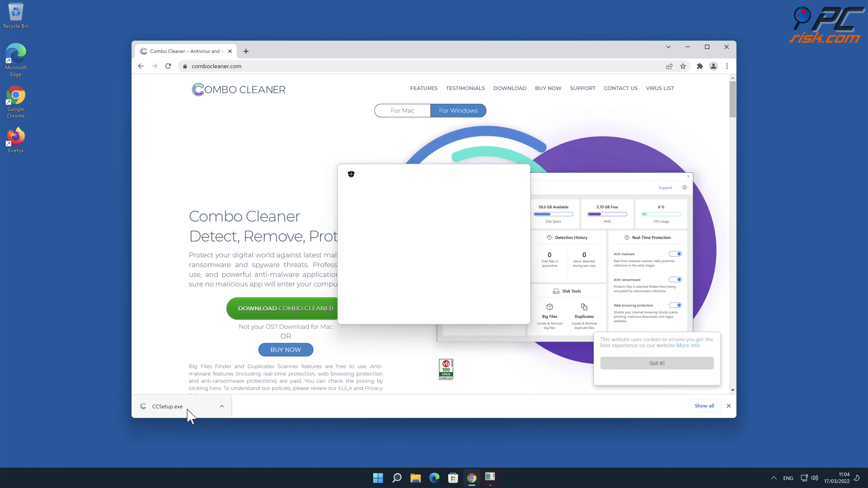
{"action": "left_click", "coordinate": [396, 308]}
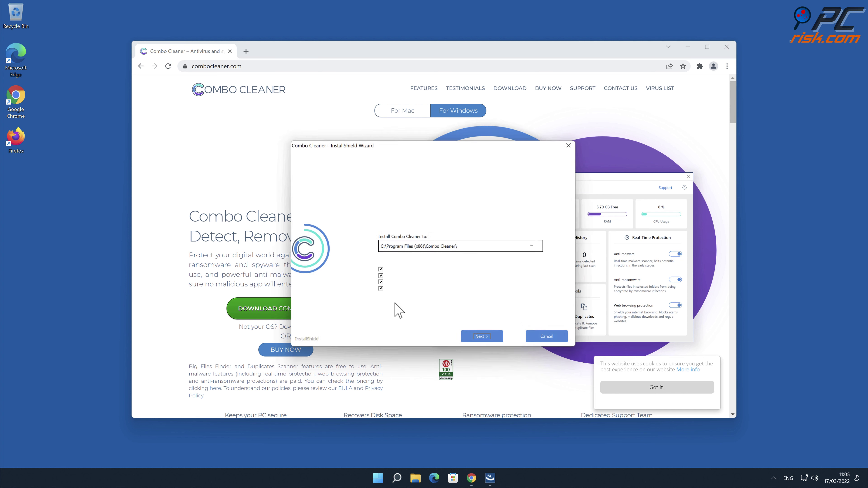
{"action": "left_click", "coordinate": [484, 339]}
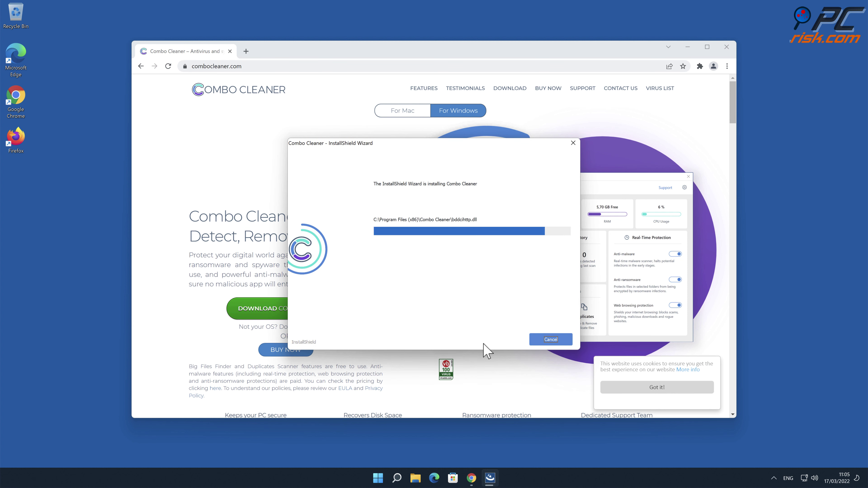
{"action": "left_click", "coordinate": [553, 339]}
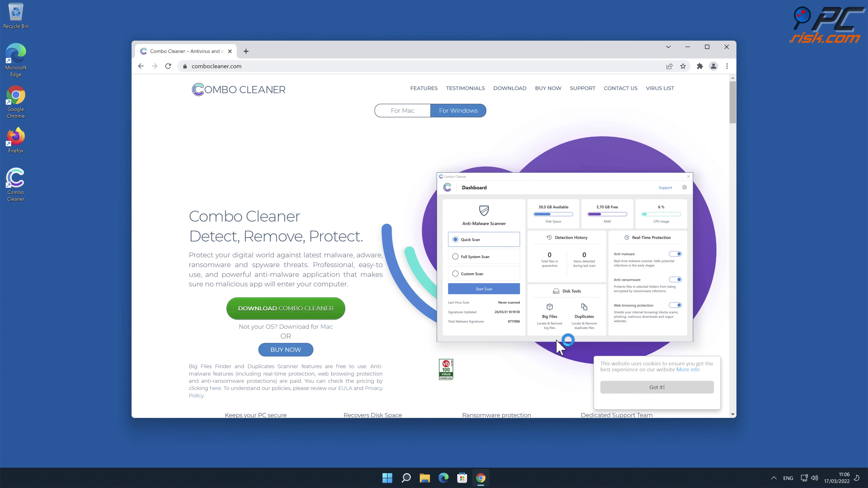
{"action": "left_click", "coordinate": [727, 47]}
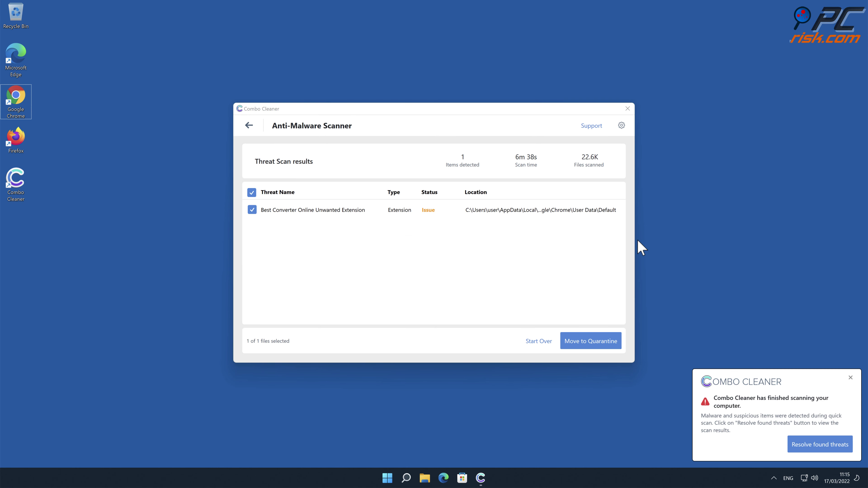
Step: Quarantine the detected Best Converter Online extension and close the Malware Scan Summary
{"action": "left_click", "coordinate": [592, 341]}
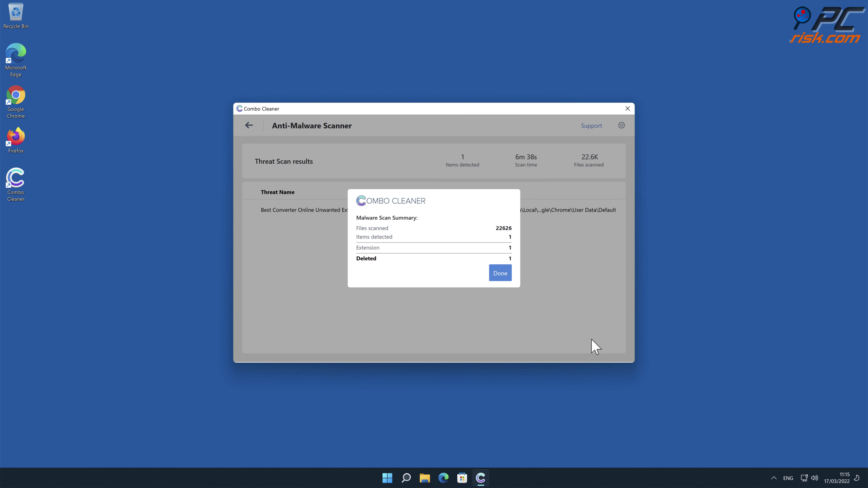
{"action": "left_click", "coordinate": [500, 274]}
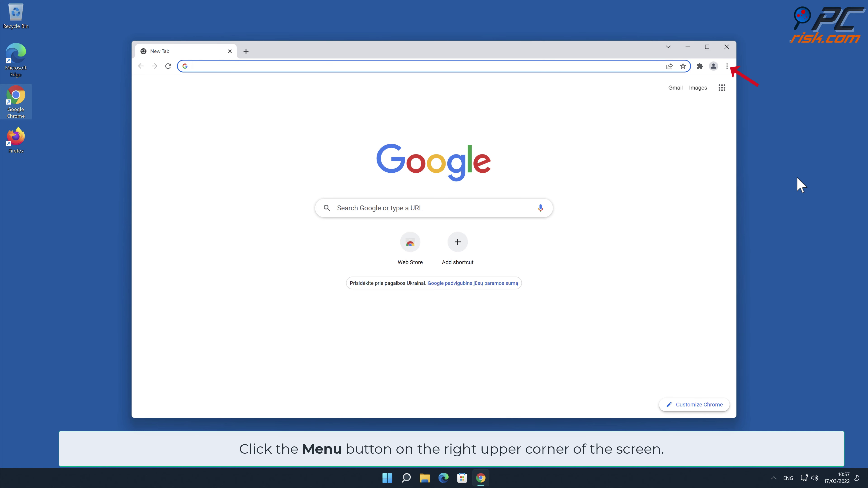
Step: Open Chrome's Extensions page from the menu's More tools submenu
{"action": "left_click", "coordinate": [727, 67]}
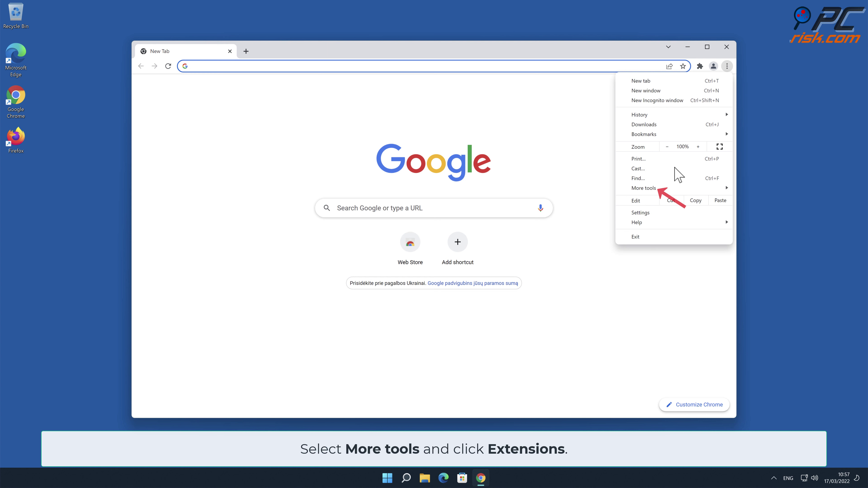
{"action": "mouse_move", "coordinate": [665, 189]}
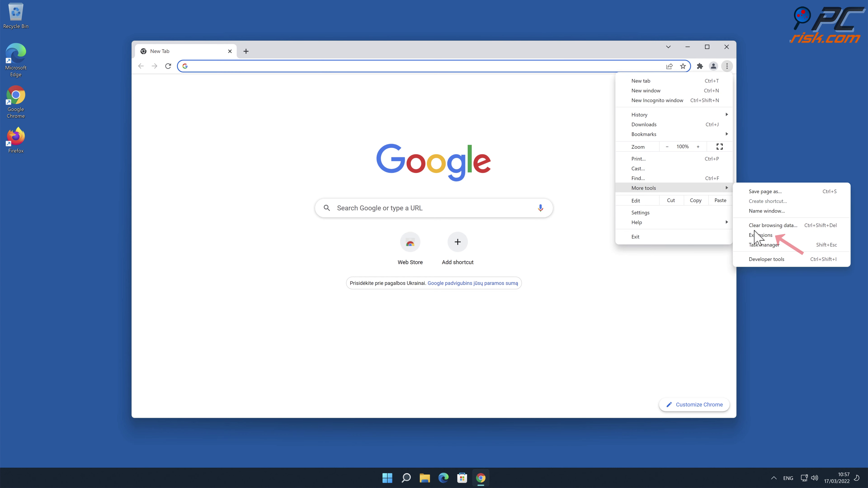
{"action": "left_click", "coordinate": [760, 236]}
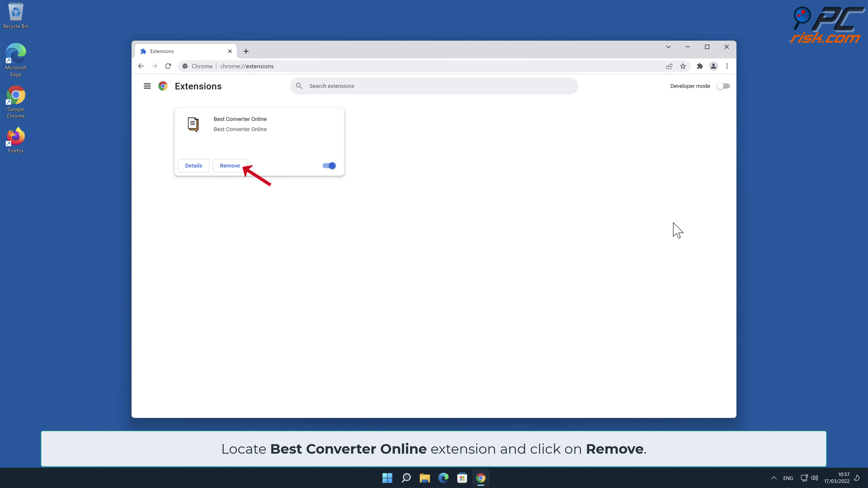
Step: Remove the Best Converter Online extension from Chrome and confirm the removal
{"action": "left_click", "coordinate": [229, 167]}
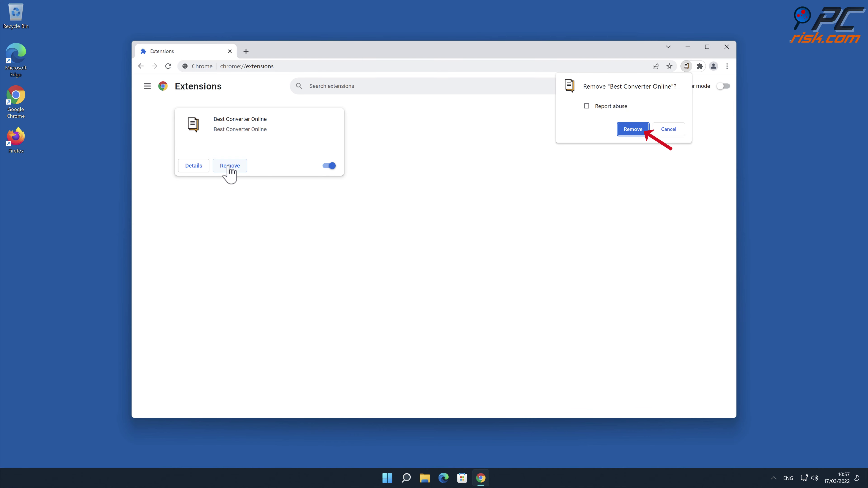
{"action": "left_click", "coordinate": [629, 131]}
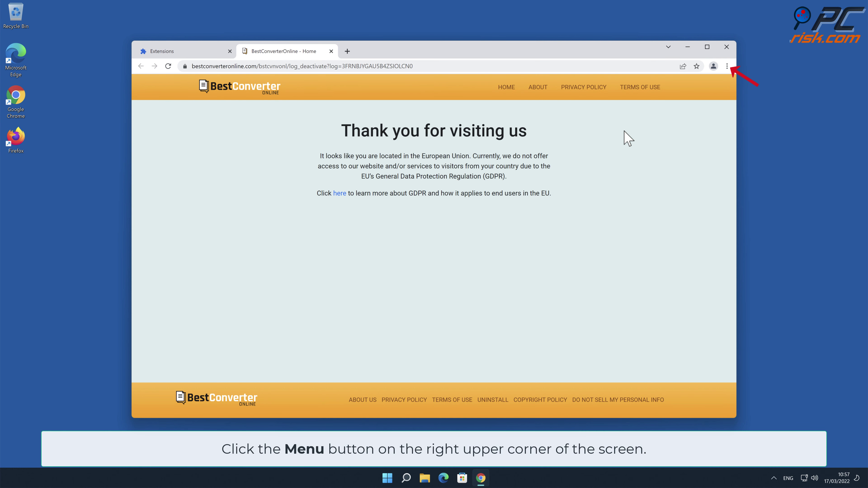
Step: Go to Chrome Settings > Advanced > Reset and clean up
{"action": "left_click", "coordinate": [727, 66]}
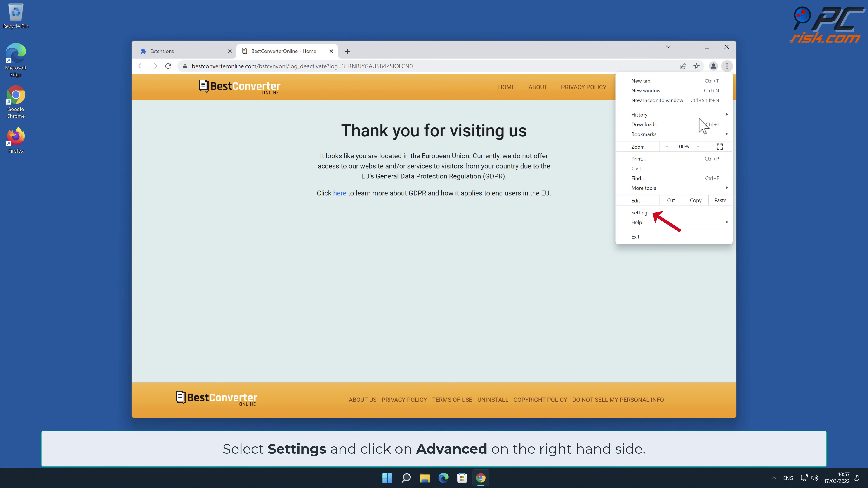
{"action": "left_click", "coordinate": [658, 215]}
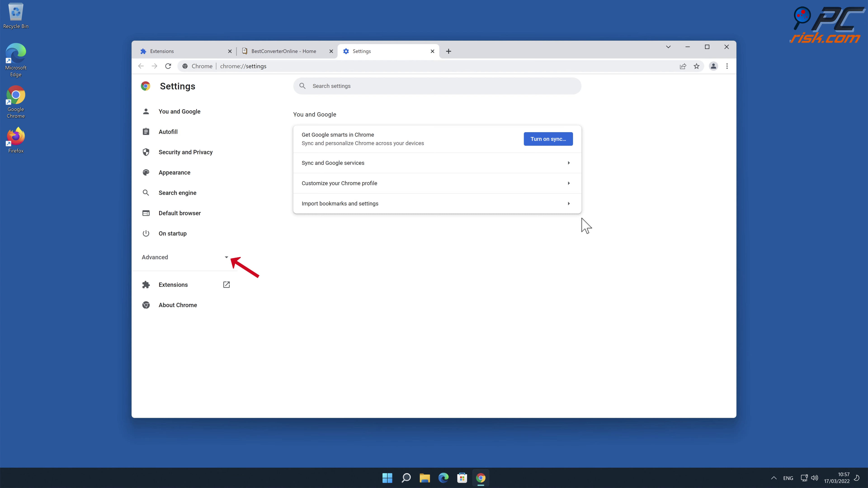
{"action": "left_click", "coordinate": [226, 258]}
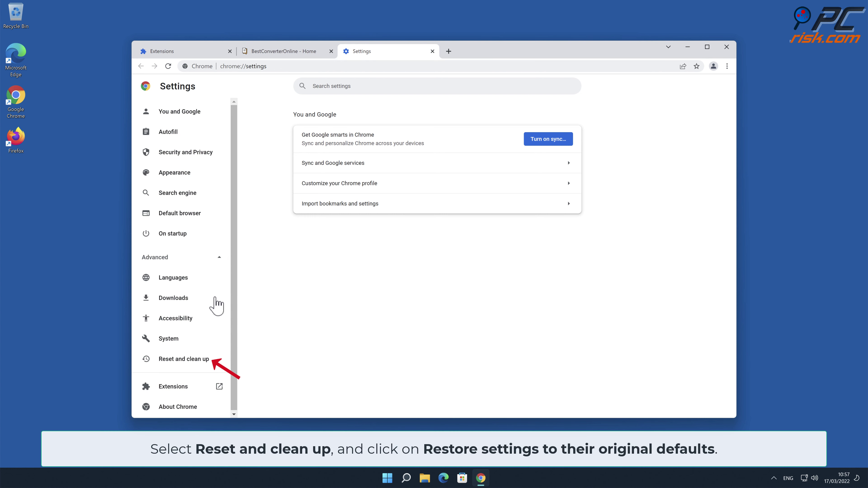
{"action": "left_click", "coordinate": [191, 359]}
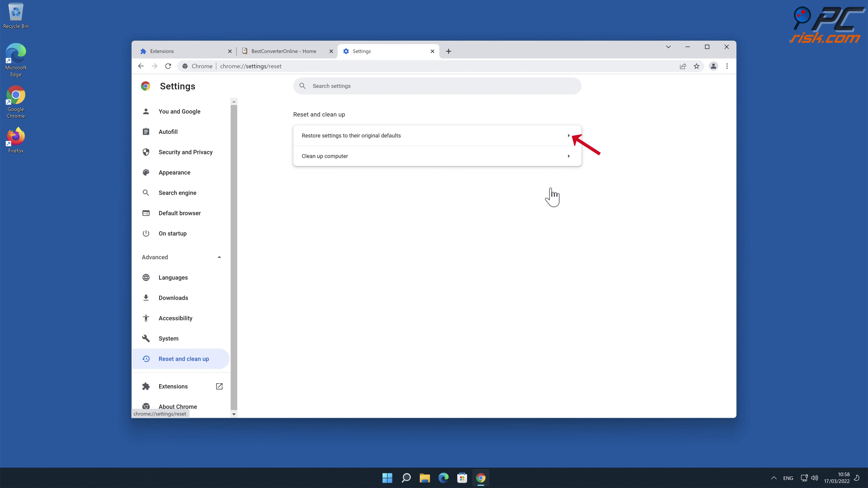
Step: Restore Chrome settings to their original defaults, close Chrome, and launch Microsoft Edge
{"action": "left_click", "coordinate": [575, 137]}
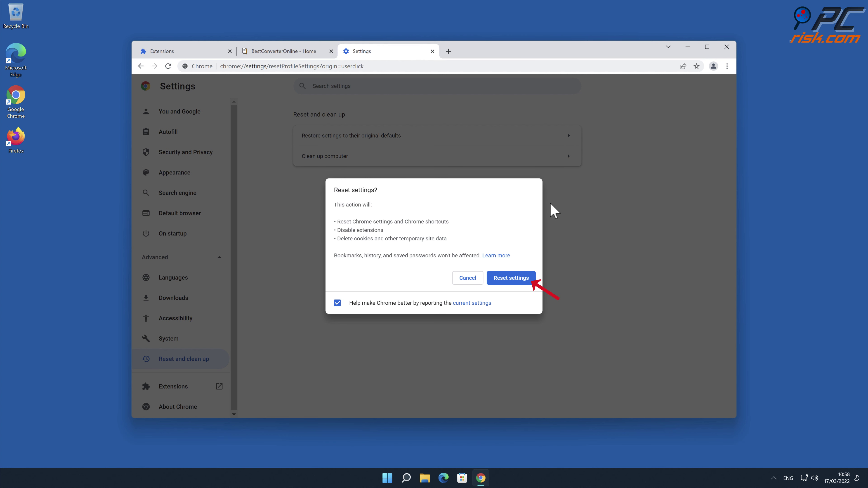
{"action": "left_click", "coordinate": [512, 278]}
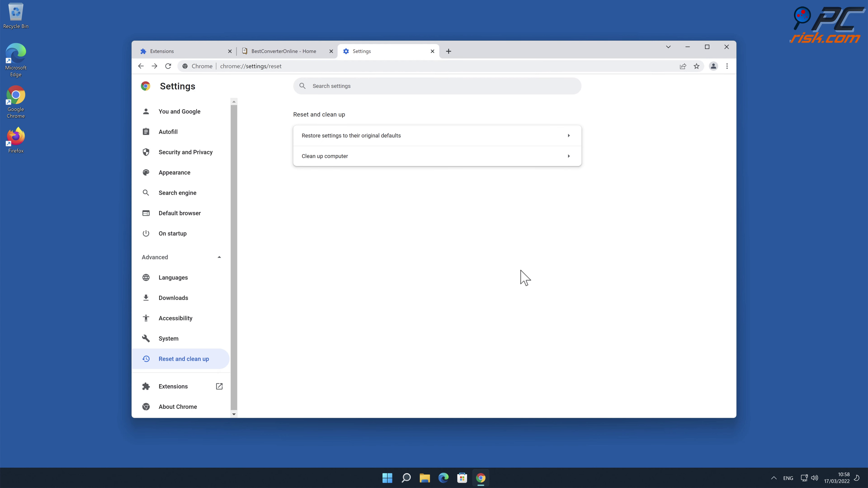
{"action": "left_click", "coordinate": [726, 47]}
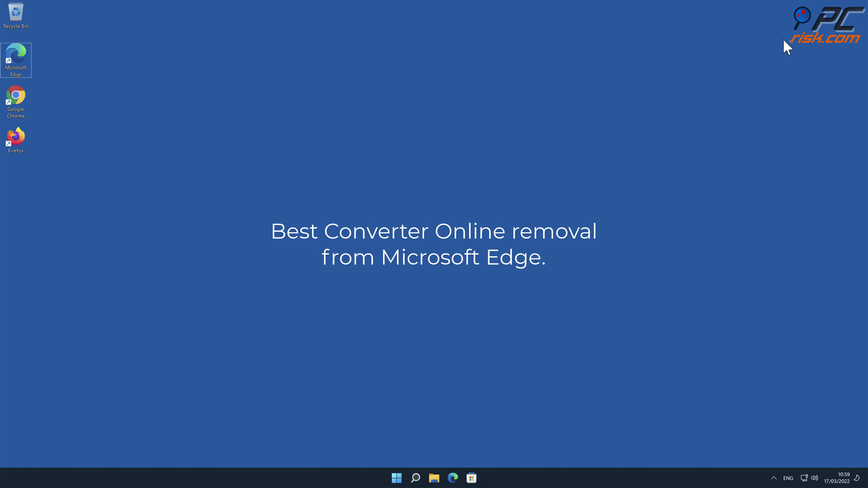
{"action": "double_click", "coordinate": [22, 68]}
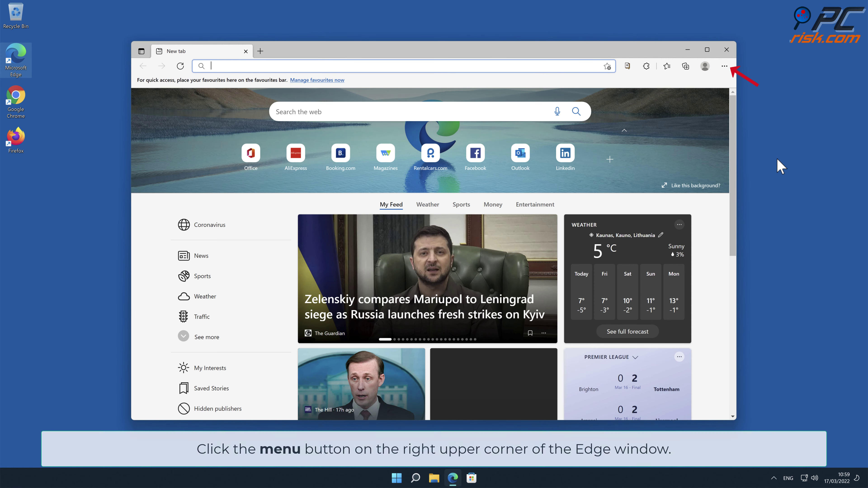
Step: Remove Best Converter Online from Edge's Manage extensions page and confirm the removal
{"action": "left_click", "coordinate": [725, 66]}
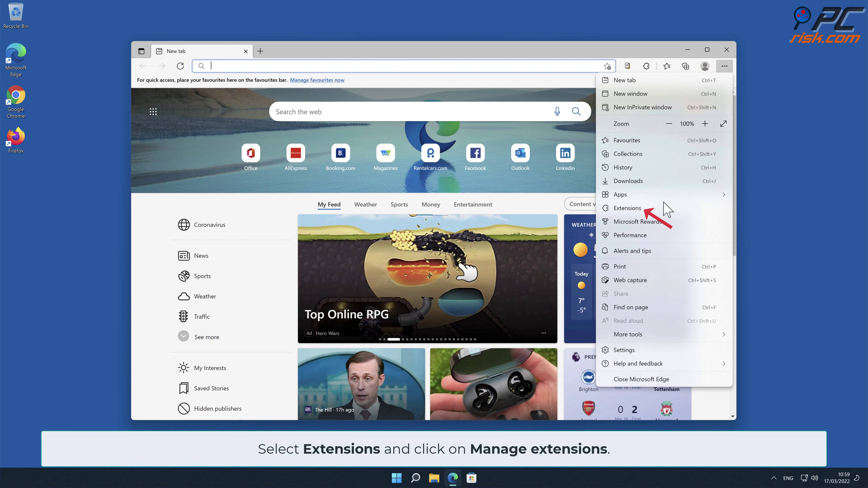
{"action": "left_click", "coordinate": [650, 209]}
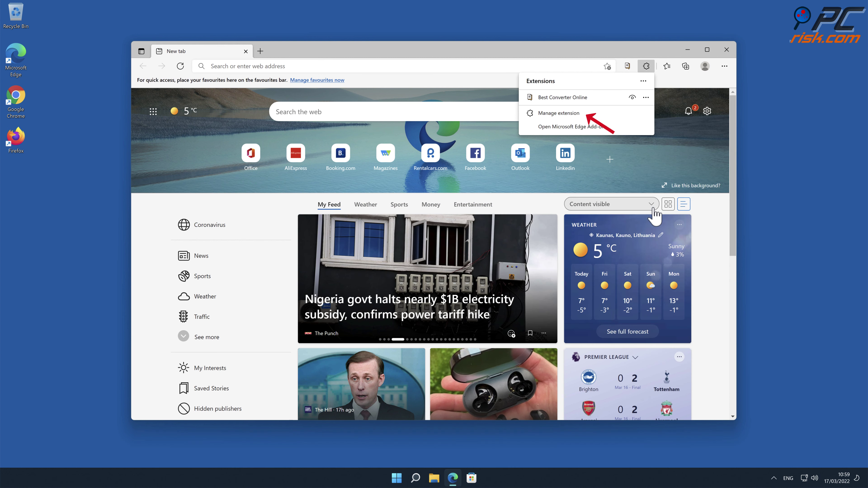
{"action": "left_click", "coordinate": [568, 113]}
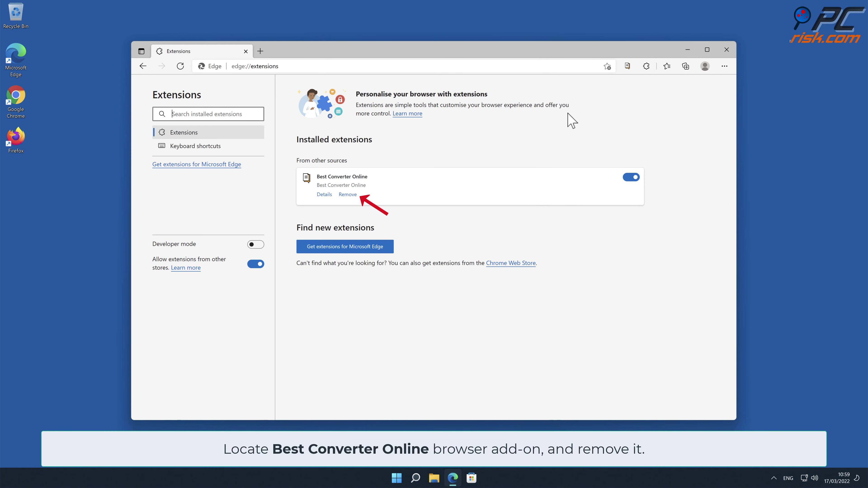
{"action": "left_click", "coordinate": [348, 195]}
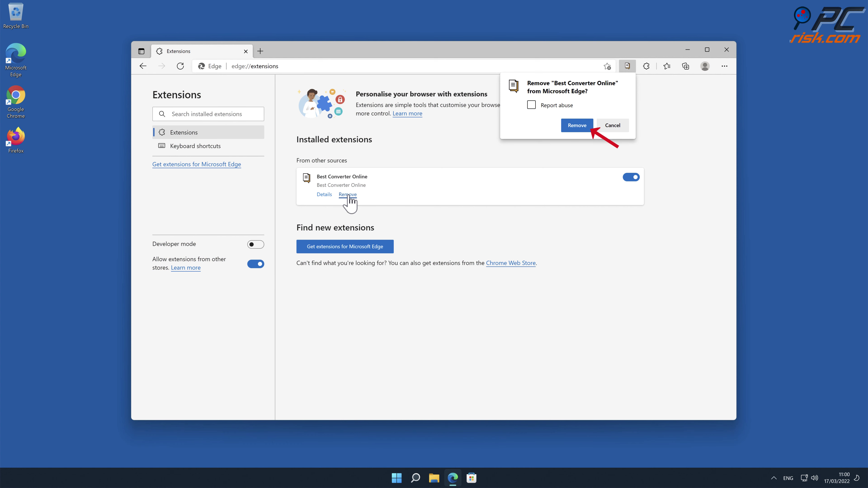
{"action": "left_click", "coordinate": [577, 126]}
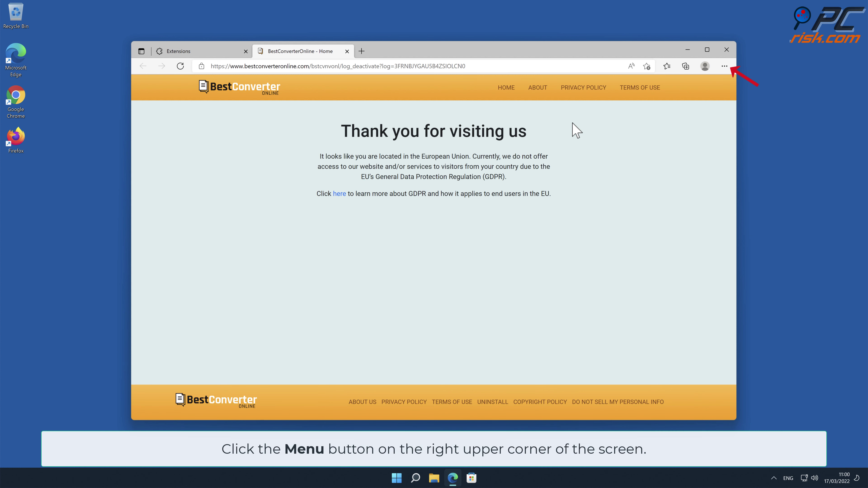
Step: Use Reset settings to restore Edge's settings to their default values, then close the Edge window
{"action": "left_click", "coordinate": [725, 66]}
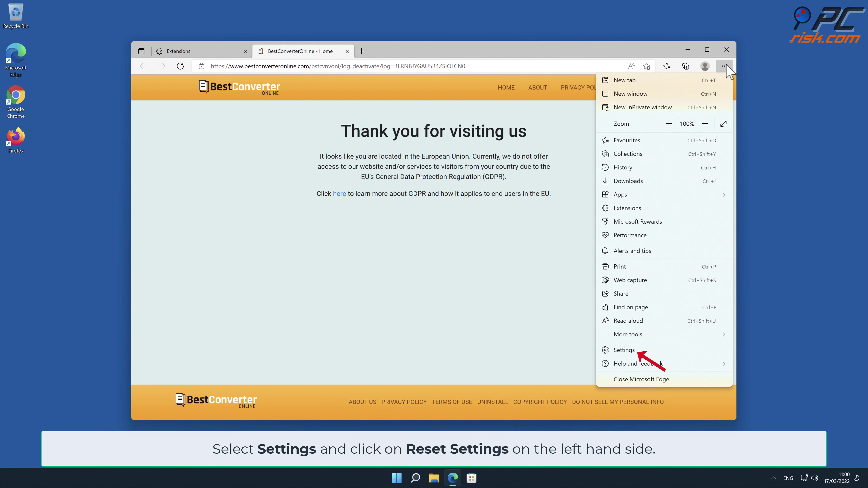
{"action": "left_click", "coordinate": [633, 351]}
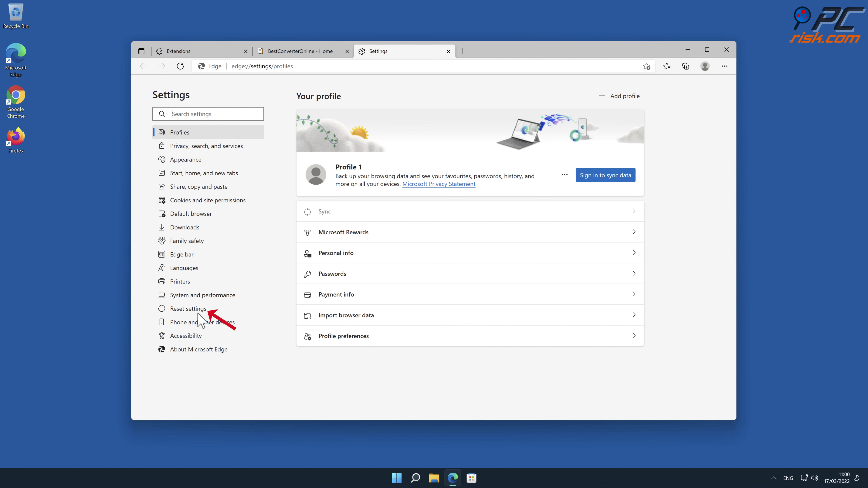
{"action": "left_click", "coordinate": [189, 313]}
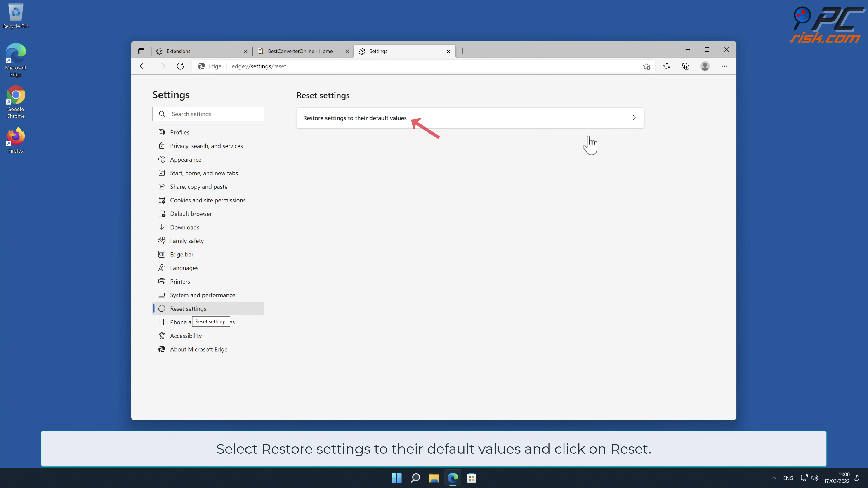
{"action": "left_click", "coordinate": [638, 119]}
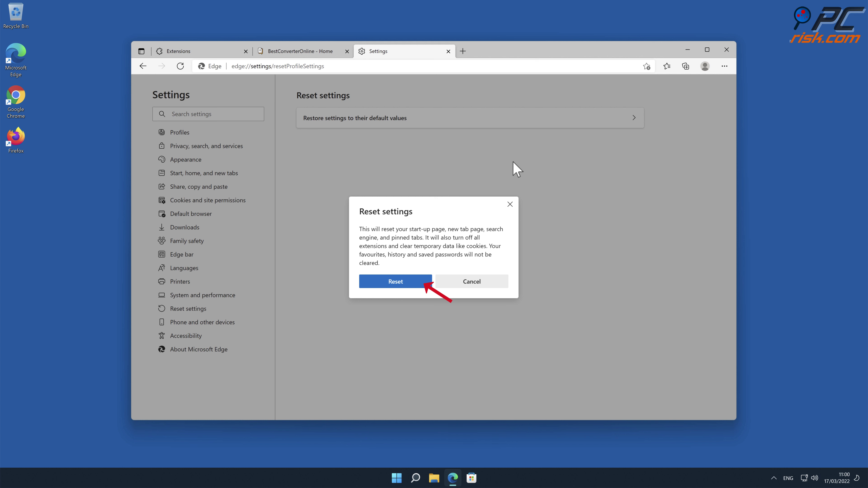
{"action": "left_click", "coordinate": [395, 282]}
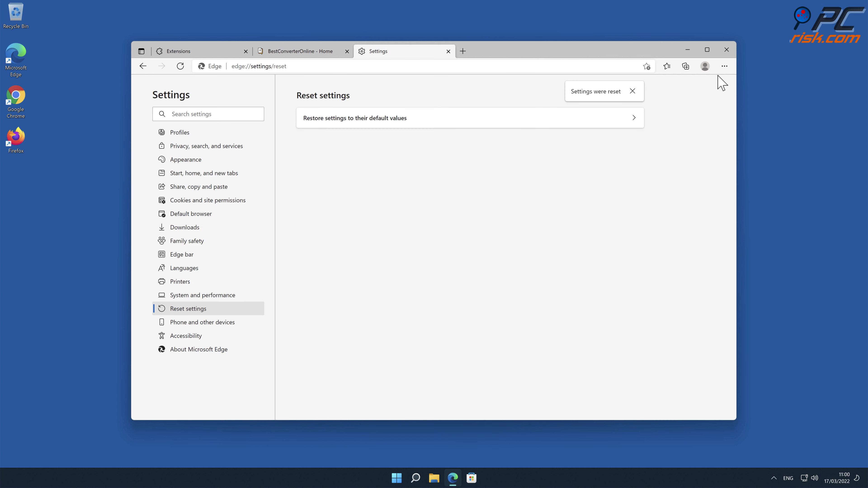
{"action": "left_click", "coordinate": [728, 51]}
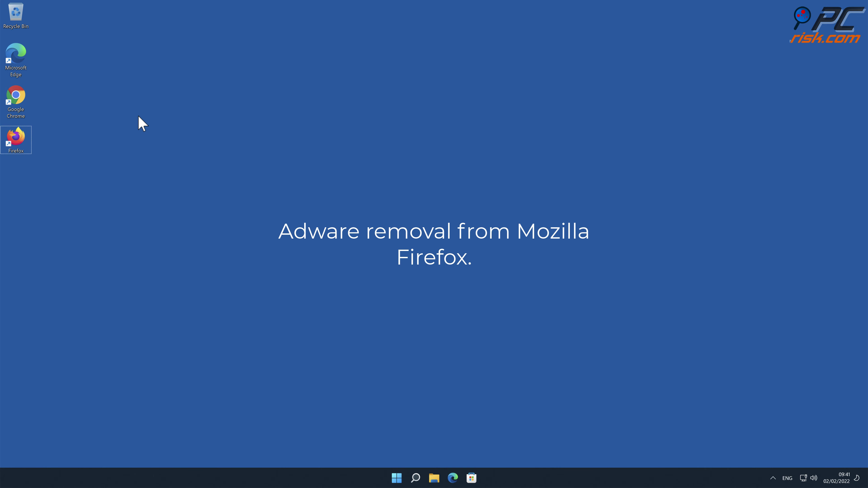
Step: Launch Firefox and go to the Extensions list under Add-ons and themes
{"action": "double_click", "coordinate": [21, 139]}
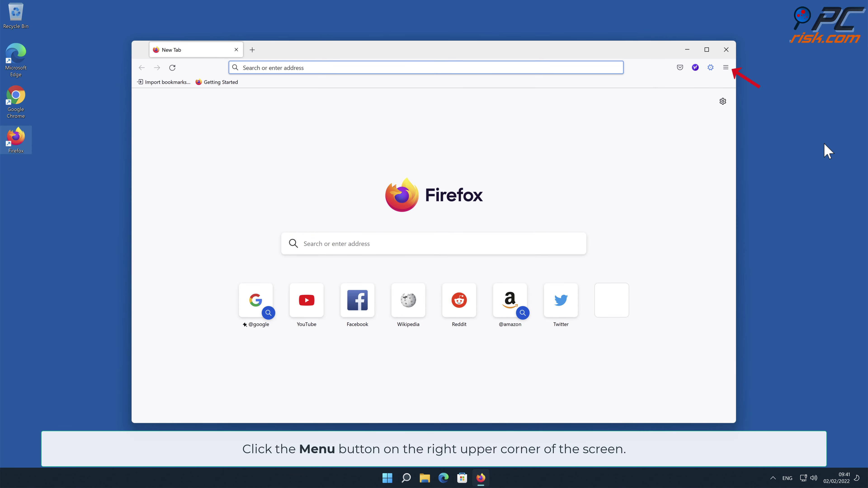
{"action": "left_click", "coordinate": [726, 67]}
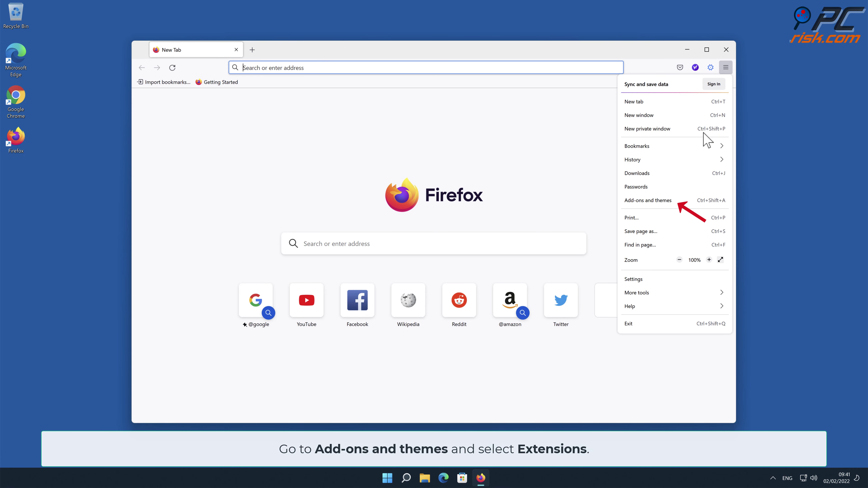
{"action": "left_click", "coordinate": [649, 201]}
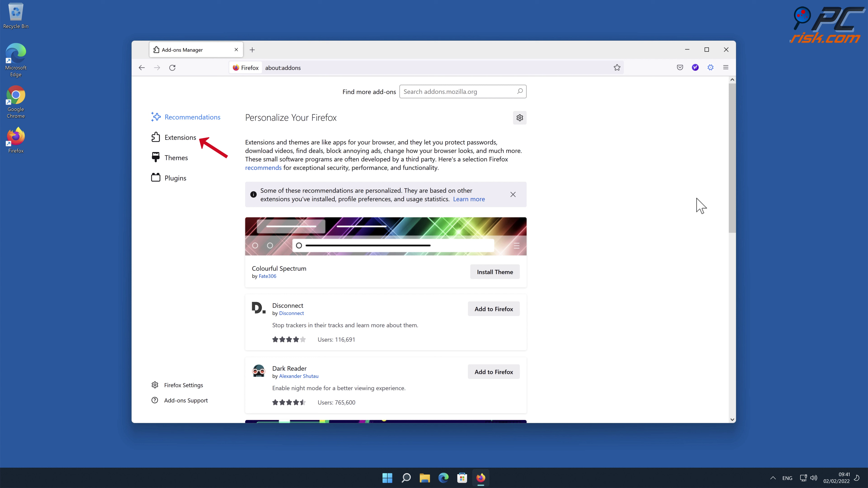
{"action": "left_click", "coordinate": [195, 140]}
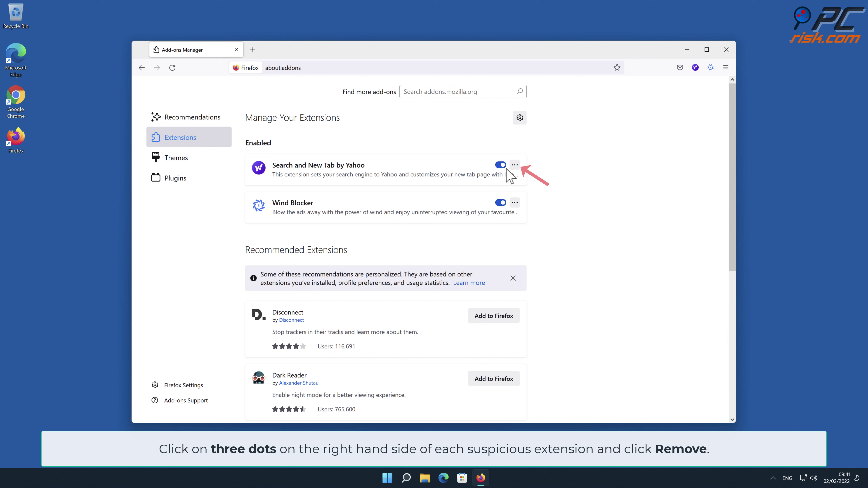
Step: Remove the Search and New Tab by Yahoo and Wind Blocker extensions, confirming each removal
{"action": "left_click", "coordinate": [515, 166]}
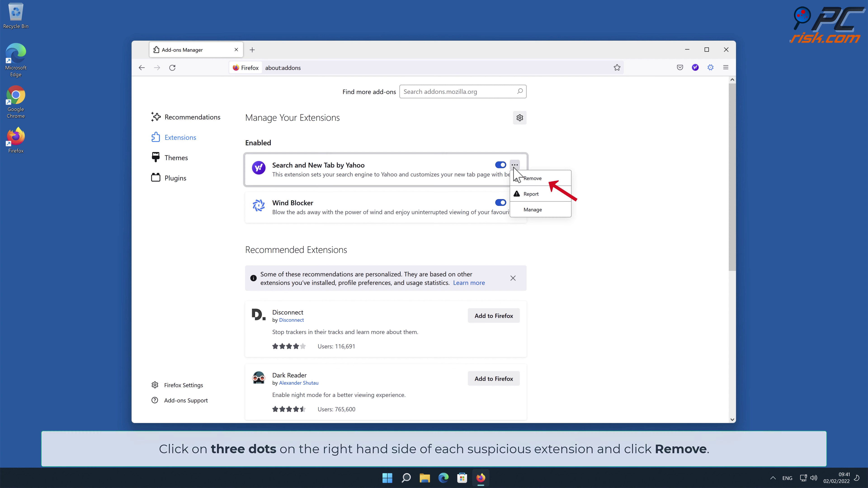
{"action": "left_click", "coordinate": [544, 178]}
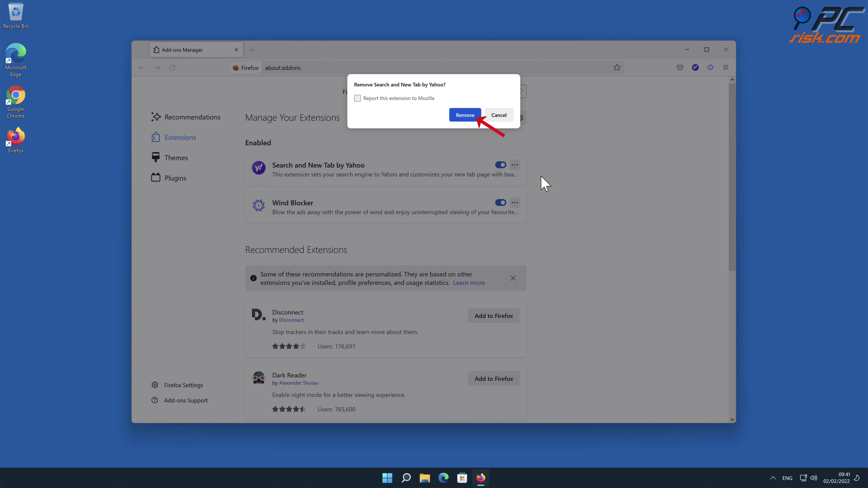
{"action": "left_click", "coordinate": [469, 116]}
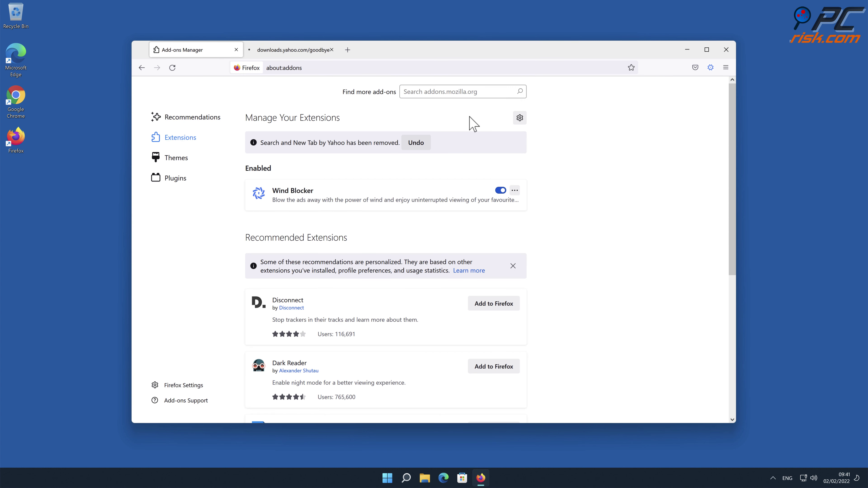
{"action": "left_click", "coordinate": [515, 191]}
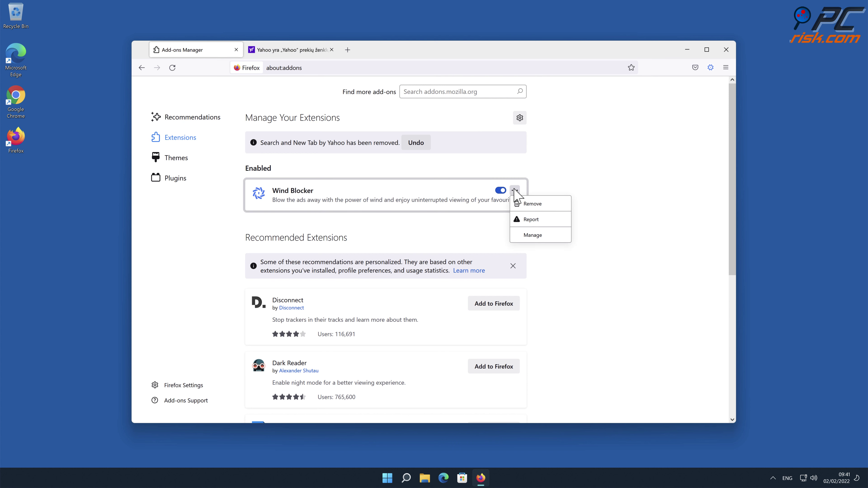
{"action": "left_click", "coordinate": [525, 205]}
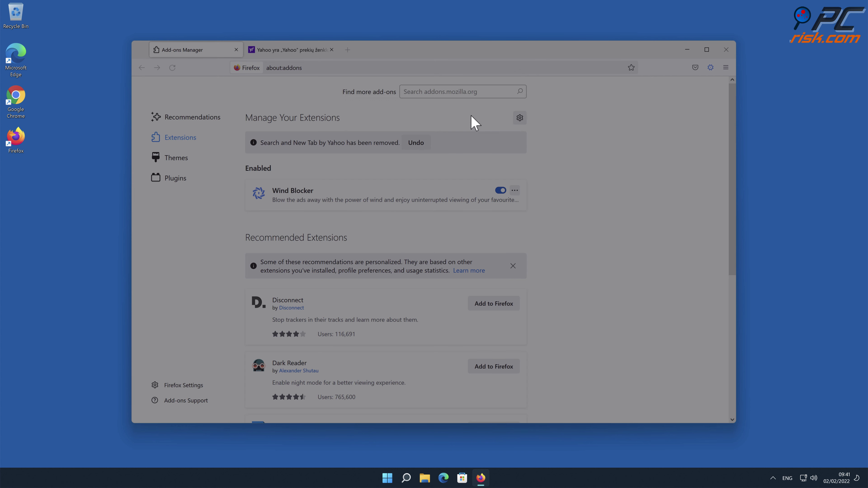
{"action": "left_click", "coordinate": [474, 117]}
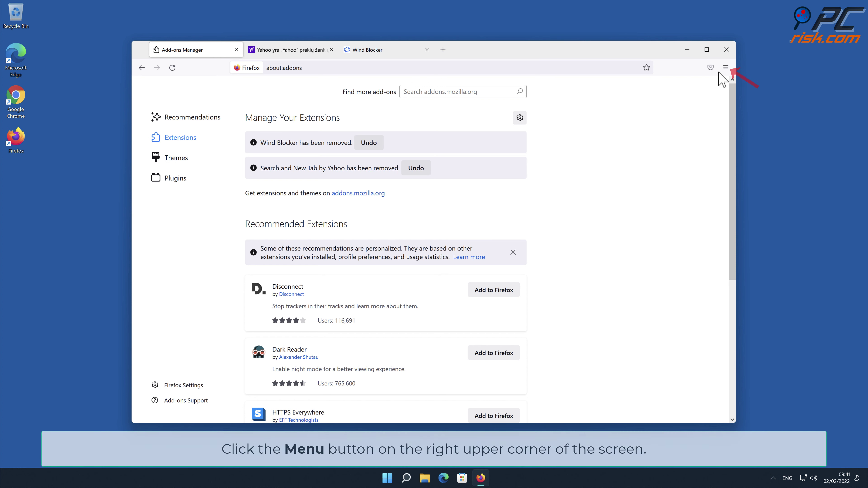
Step: Run Refresh Firefox from Help > More troubleshooting information and confirm it
{"action": "left_click", "coordinate": [726, 68]}
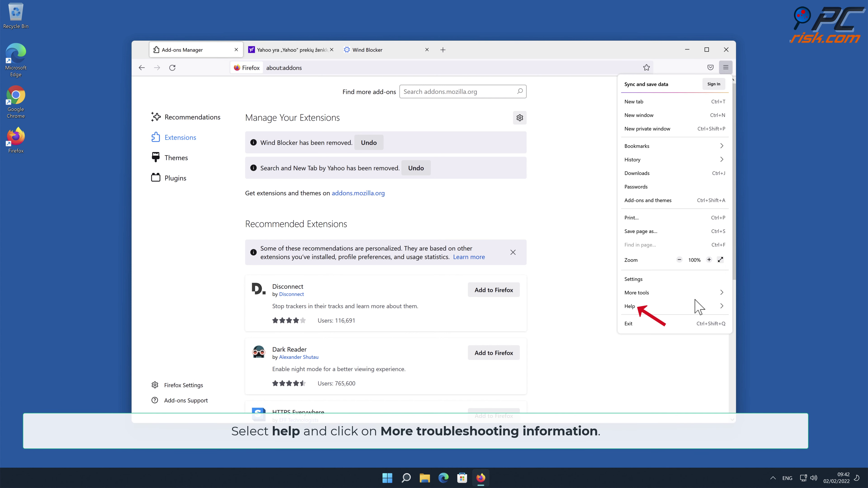
{"action": "left_click", "coordinate": [695, 307]}
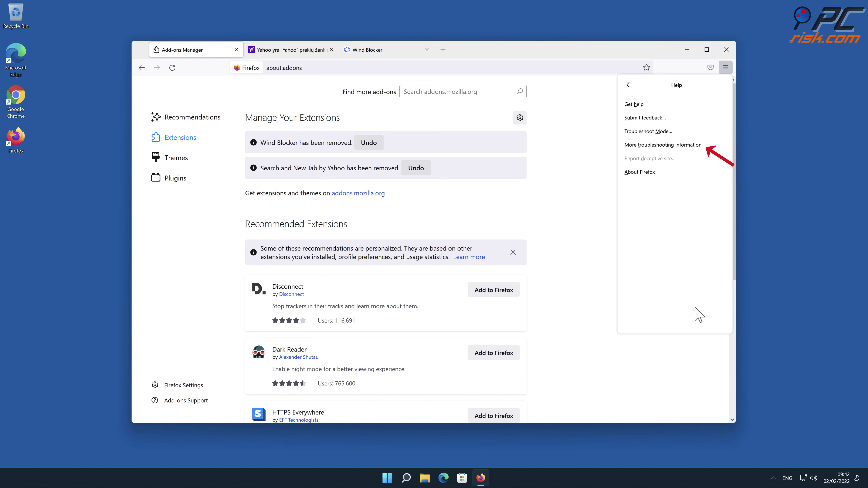
{"action": "left_click", "coordinate": [665, 151]}
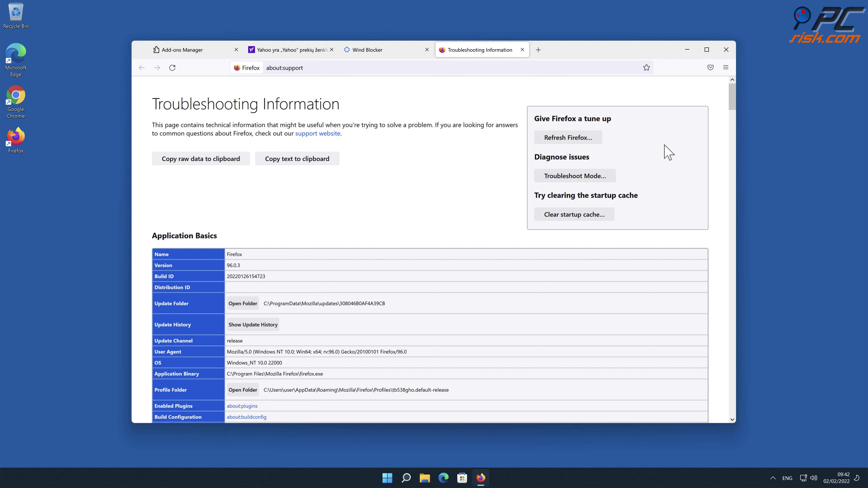
{"action": "left_click", "coordinate": [594, 141]}
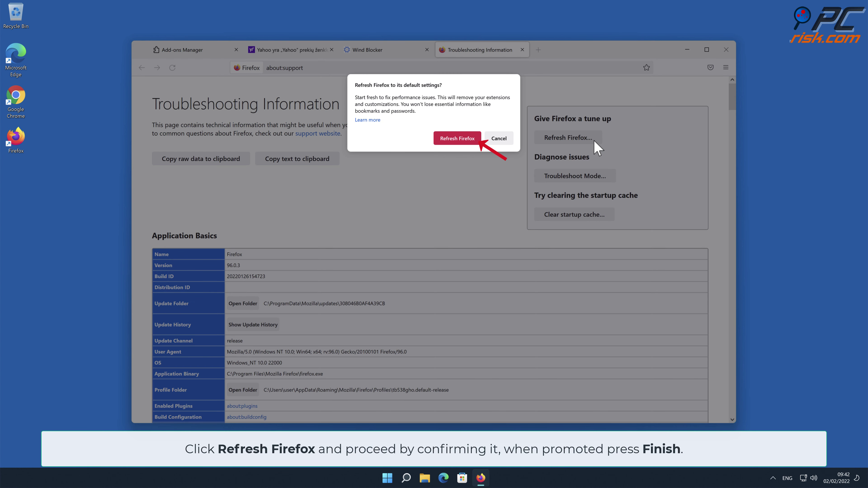
{"action": "left_click", "coordinate": [453, 138]}
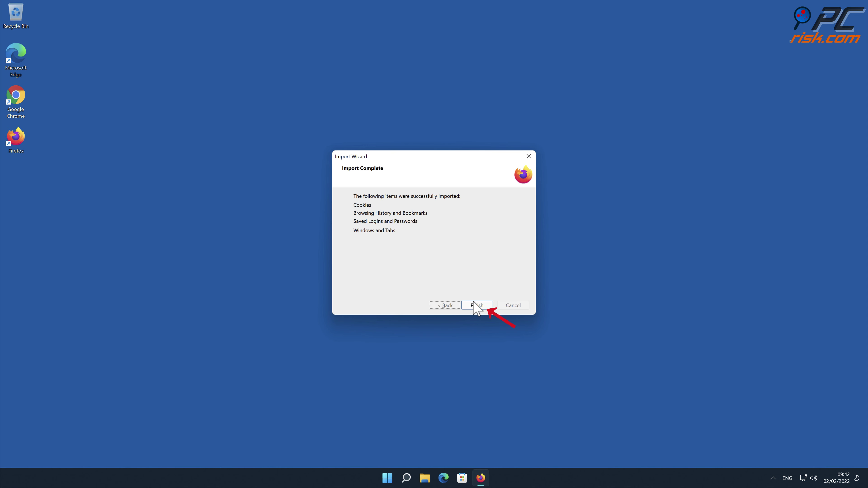
Step: Finish the Import Wizard and close the refreshed Firefox window
{"action": "left_click", "coordinate": [475, 305]}
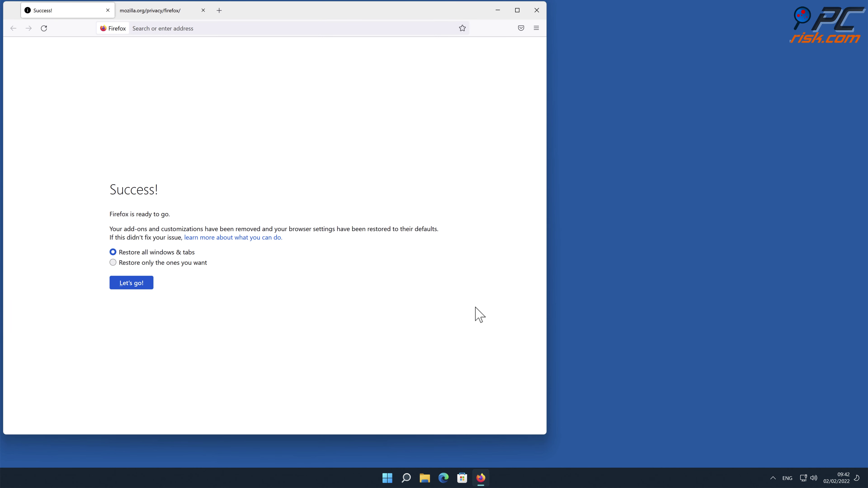
{"action": "left_click_drag", "start_coordinate": [366, 14], "coordinate": [520, 27]}
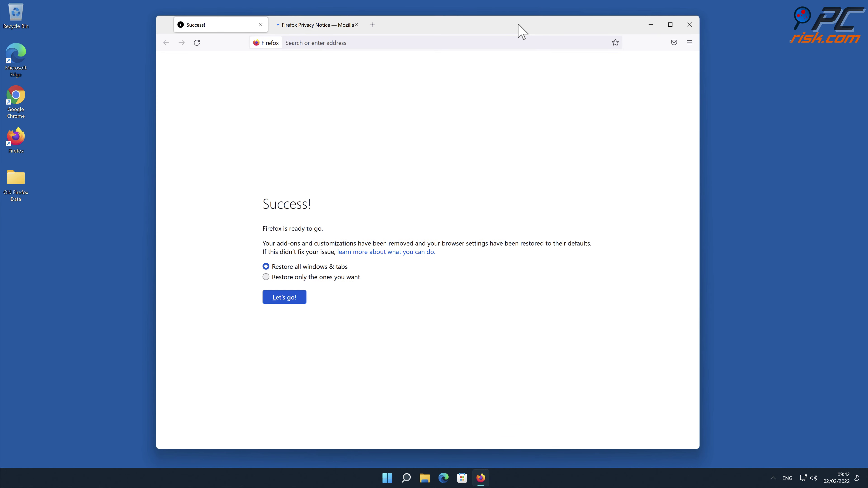
{"action": "left_click", "coordinate": [690, 25]}
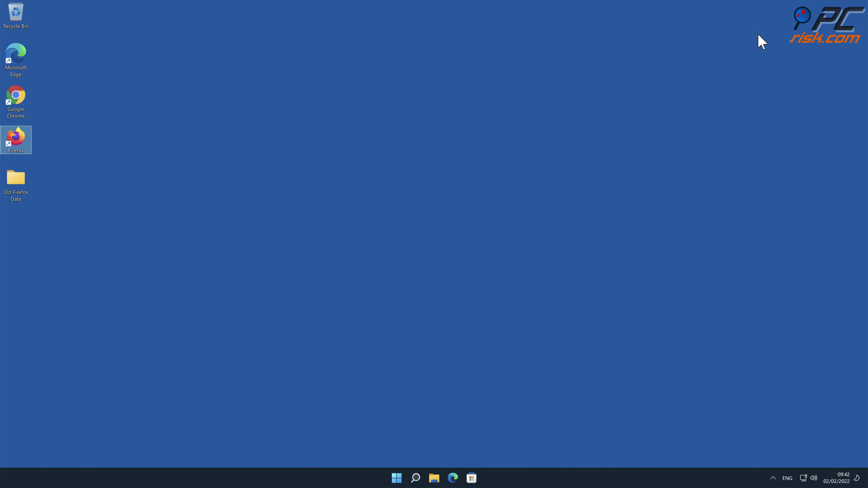